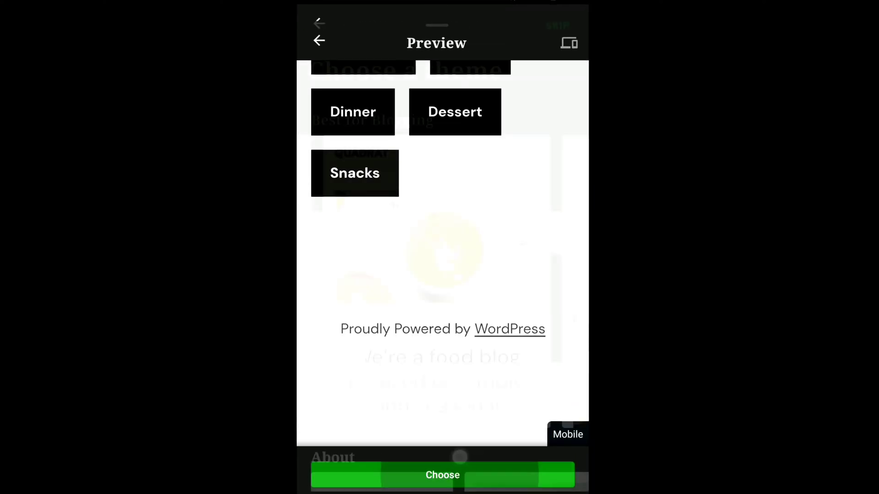
{"action": "type", "text": "howtointernet"}
Choose the Free plan and tap Start with Free to create the site.
{"action": "left_click", "coordinate": [392, 102]}
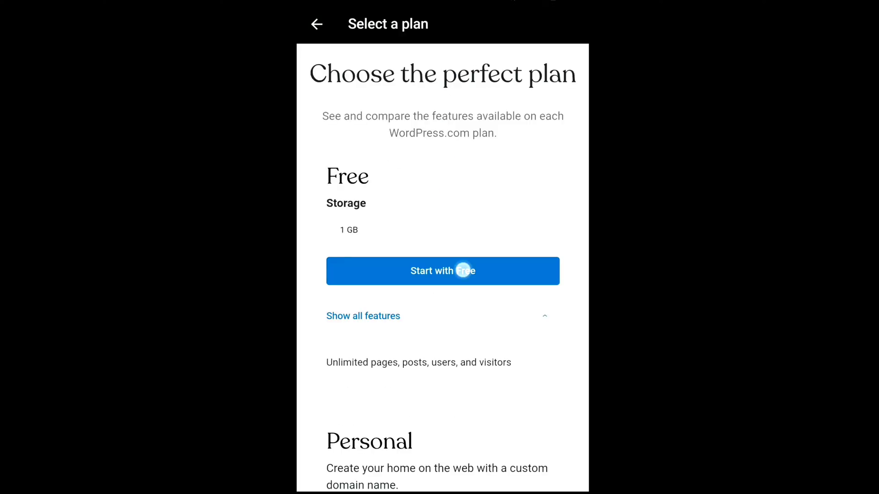
{"action": "left_click", "coordinate": [464, 270]}
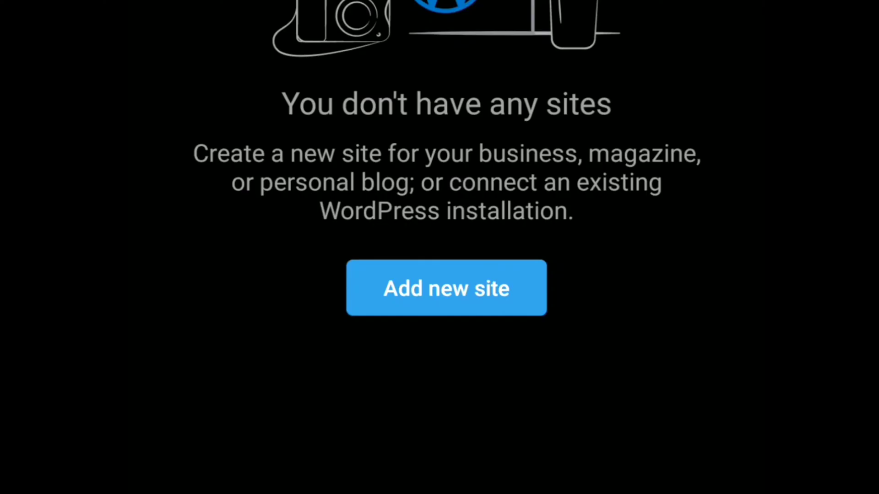
Start adding a new site and choose Create WordPress.com site.
{"action": "left_click", "coordinate": [460, 281]}
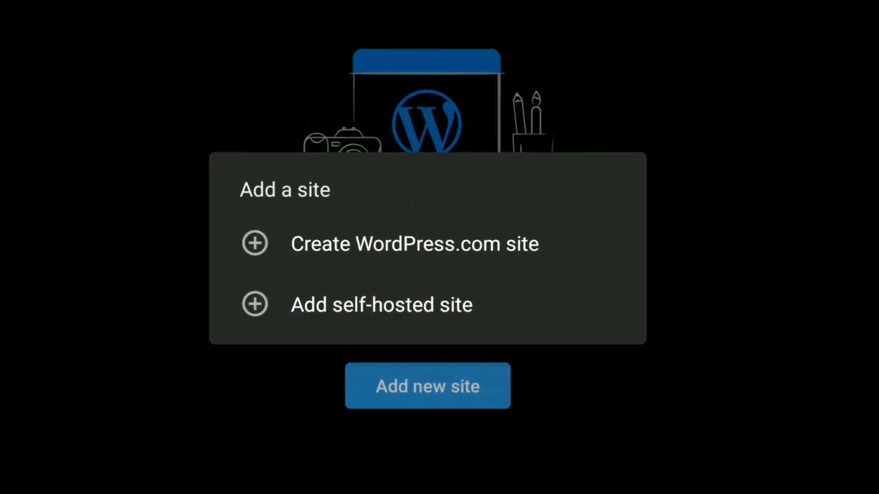
{"action": "left_click", "coordinate": [472, 245]}
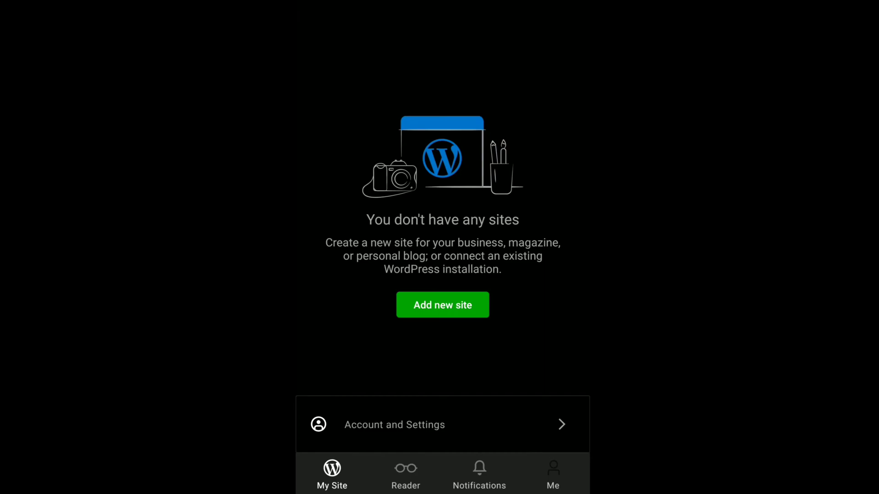
Start a new WordPress.com site in Jetpack and set its site topic to Business.
{"action": "left_click", "coordinate": [464, 304]}
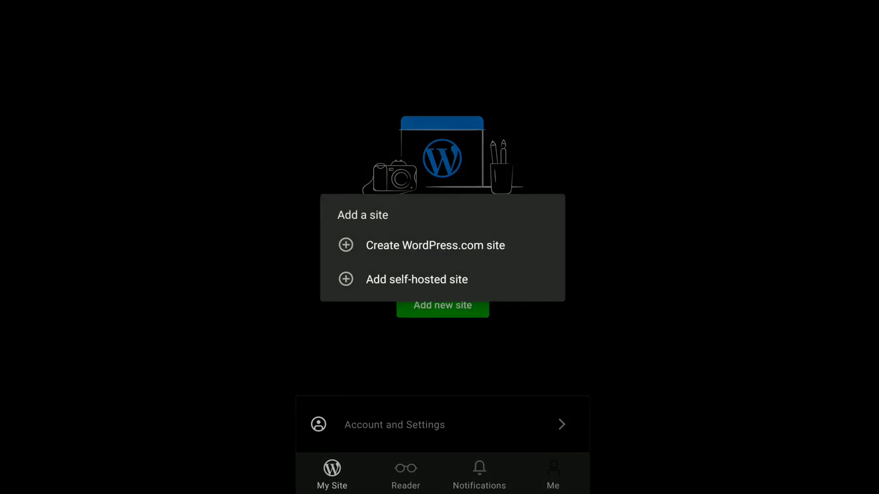
{"action": "left_click", "coordinate": [481, 246]}
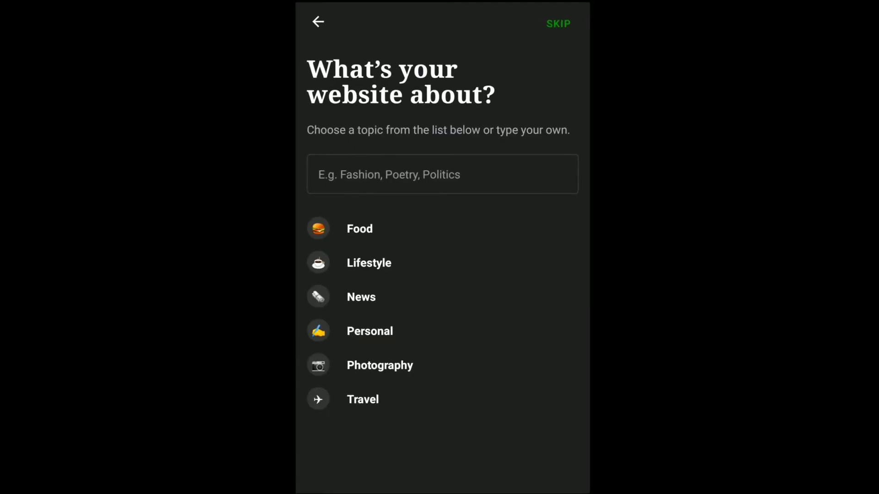
{"action": "left_click_drag", "start_coordinate": [481, 336], "coordinate": [488, 340]}
{"action": "left_click", "coordinate": [442, 174]}
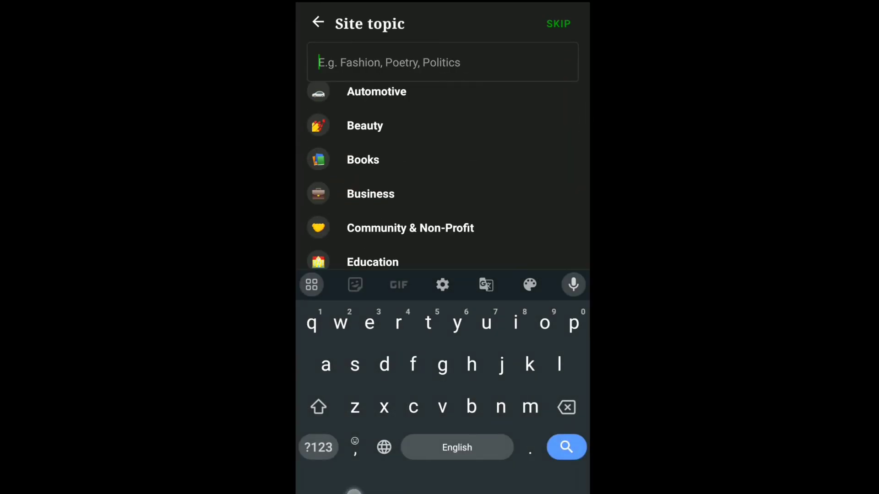
{"action": "scroll", "coordinate": [492, 329], "scroll_direction": "down", "scroll_amount": 5}
{"action": "scroll", "coordinate": [480, 353], "scroll_direction": "down", "scroll_amount": 5}
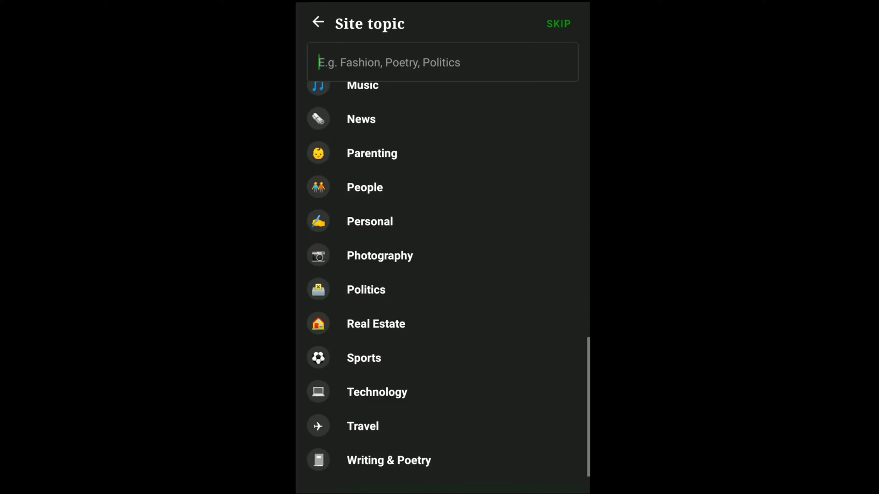
{"action": "scroll", "coordinate": [458, 323], "scroll_direction": "up", "scroll_amount": 3}
{"action": "scroll", "coordinate": [458, 323], "scroll_direction": "up", "scroll_amount": 5}
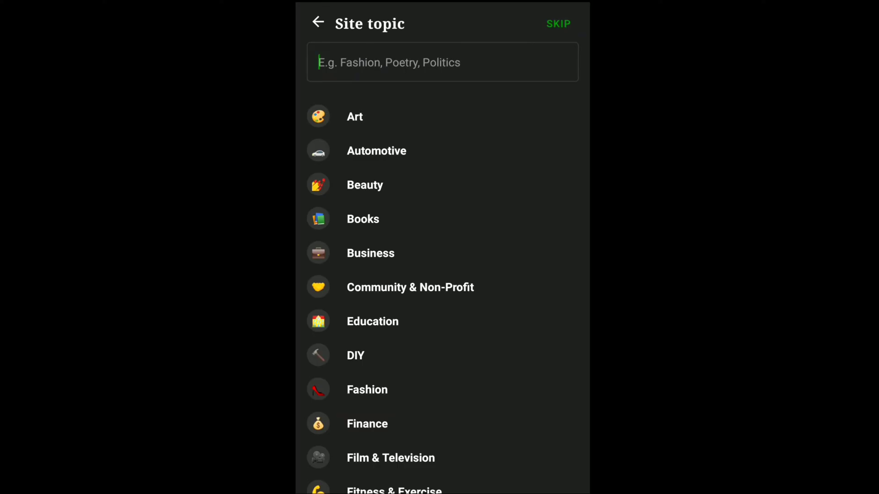
{"action": "left_click", "coordinate": [371, 253]}
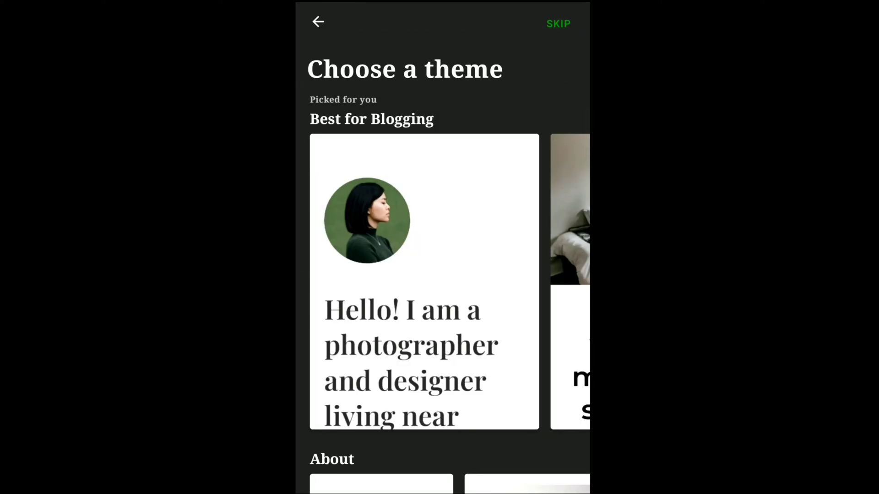
Find Quadrat in the Best for Blogging themes and open its food-blog preview.
{"action": "mouse_move", "coordinate": [520, 285]}
{"action": "left_mouse_down"}
{"action": "mouse_move", "coordinate": [357, 285]}
{"action": "mouse_move", "coordinate": [467, 285]}
{"action": "mouse_move", "coordinate": [357, 284]}
{"action": "mouse_move", "coordinate": [455, 295]}
{"action": "left_mouse_up"}
{"action": "left_click_drag", "start_coordinate": [357, 297], "coordinate": [549, 297]}
{"action": "left_click", "coordinate": [432, 354]}
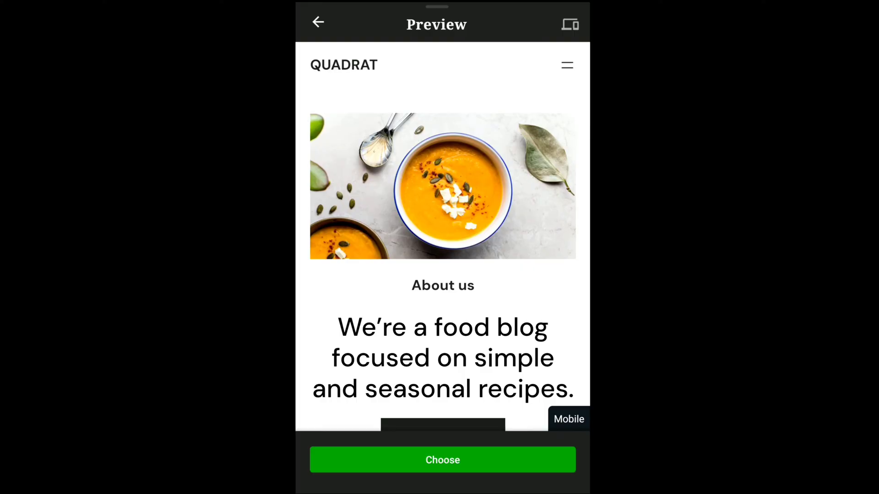
{"action": "scroll", "coordinate": [442, 237], "scroll_direction": "down", "scroll_amount": 2}
{"action": "scroll", "coordinate": [442, 237], "scroll_direction": "down", "scroll_amount": 3}
{"action": "scroll", "coordinate": [442, 236], "scroll_direction": "down", "scroll_amount": 5}
{"action": "scroll", "coordinate": [442, 237], "scroll_direction": "down", "scroll_amount": 4}
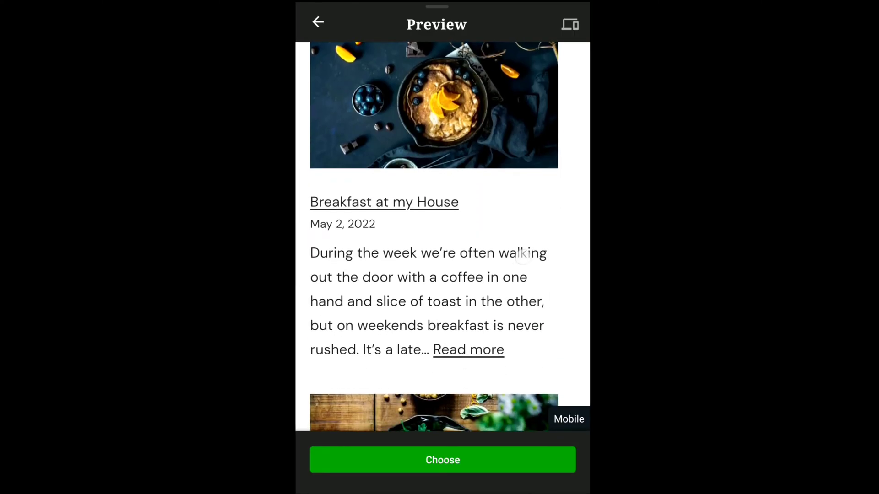
{"action": "scroll", "coordinate": [506, 274], "scroll_direction": "down", "scroll_amount": 10}
{"action": "scroll", "coordinate": [506, 274], "scroll_direction": "up", "scroll_amount": 5}
{"action": "scroll", "coordinate": [505, 275], "scroll_direction": "up", "scroll_amount": 10}
{"action": "scroll", "coordinate": [506, 275], "scroll_direction": "up", "scroll_amount": 5}
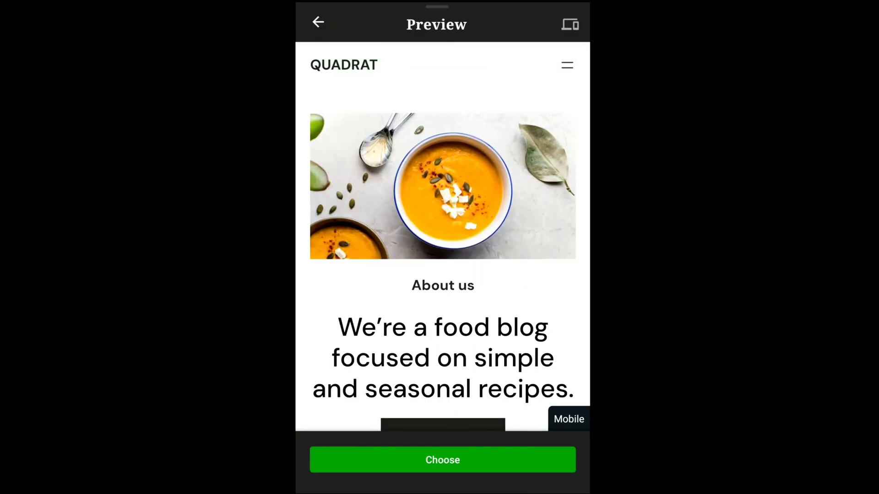
{"action": "scroll", "coordinate": [442, 237], "scroll_direction": "down", "scroll_amount": 5}
{"action": "scroll", "coordinate": [442, 237], "scroll_direction": "down", "scroll_amount": 10}
{"action": "scroll", "coordinate": [442, 237], "scroll_direction": "down", "scroll_amount": 10}
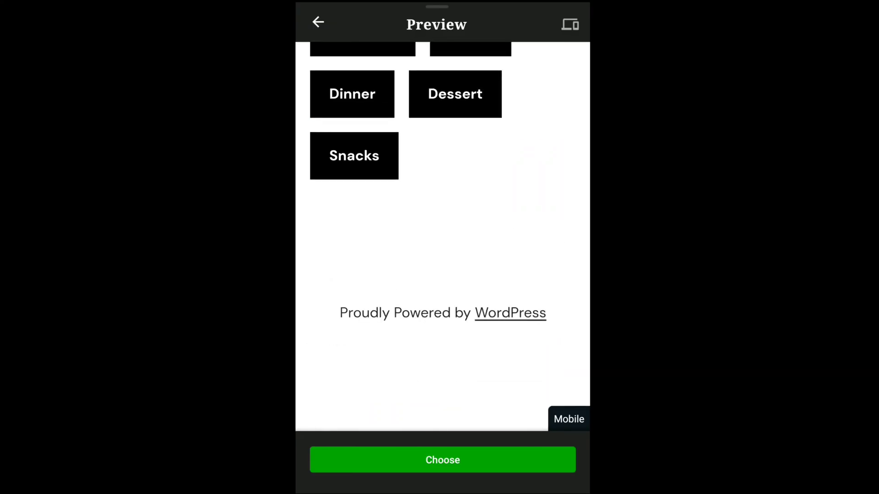
Pick the Quadrat theme, search domains, and select the free howtointernet1.wordpress.com address.
{"action": "left_click", "coordinate": [460, 459]}
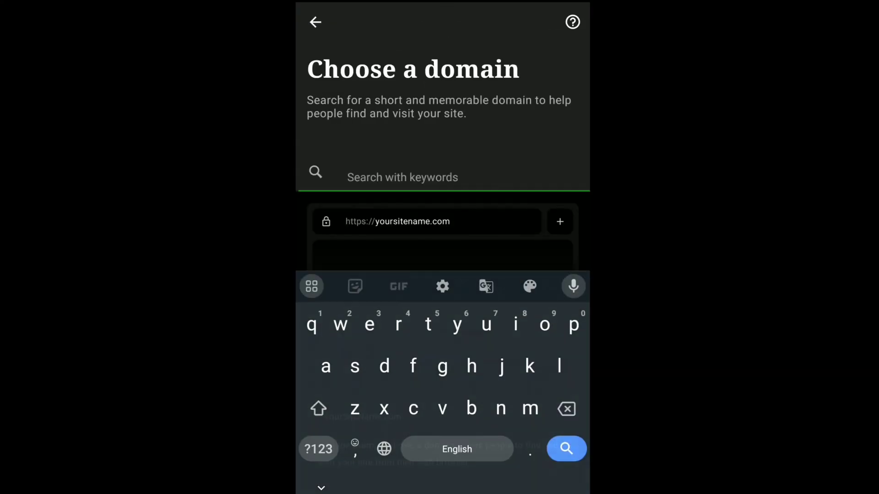
{"action": "left_click", "coordinate": [320, 487]}
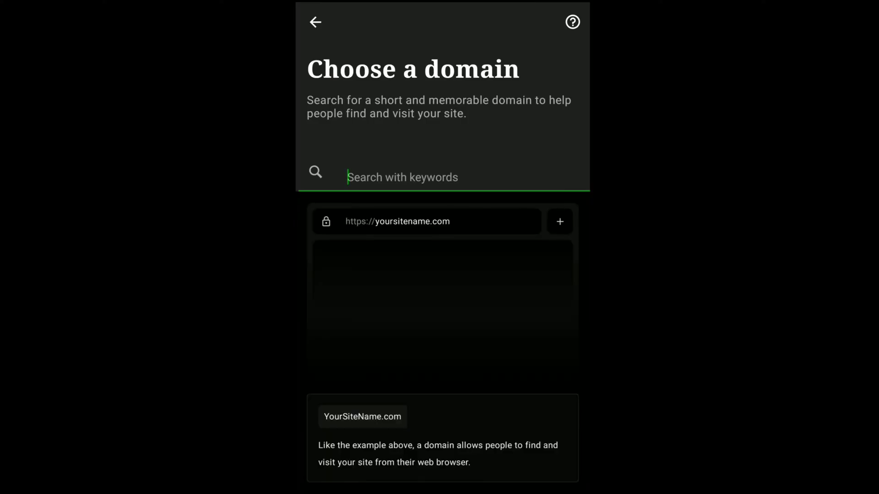
{"action": "left_click", "coordinate": [423, 169]}
{"action": "type", "text": "h"}
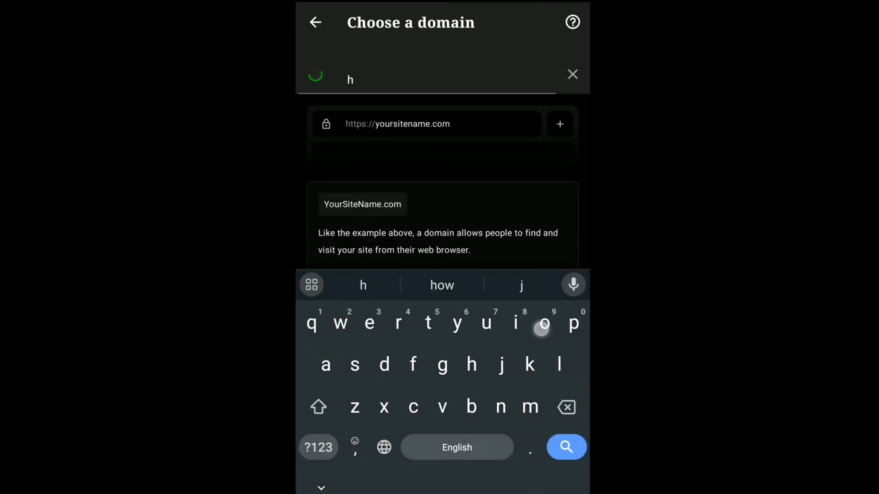
{"action": "type", "text": "owtointernet"}
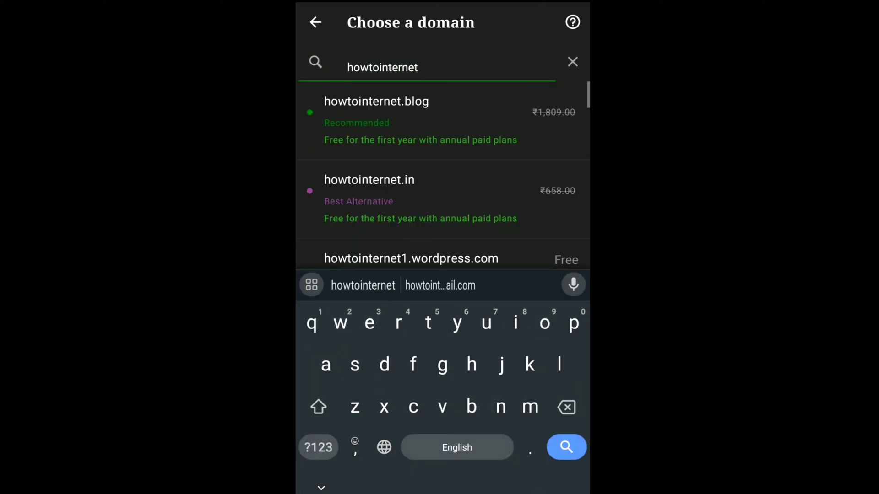
{"action": "left_click", "coordinate": [321, 487]}
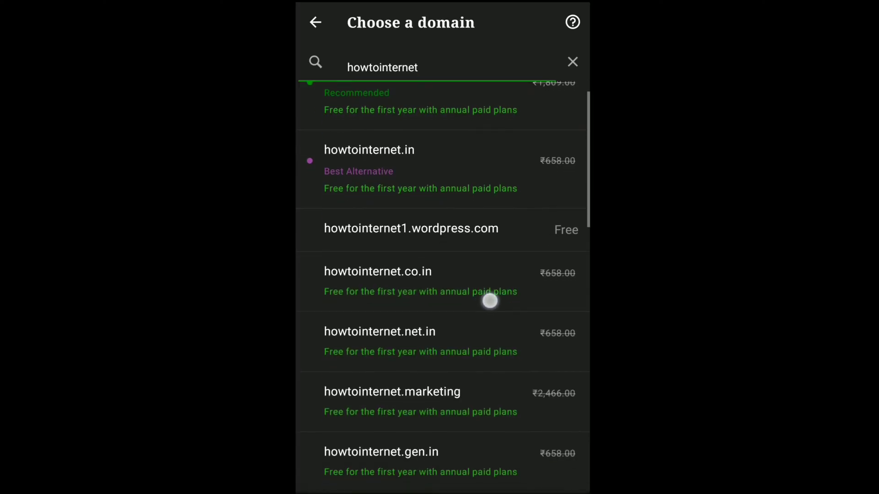
{"action": "left_click_drag", "start_coordinate": [490, 299], "coordinate": [543, 237]}
{"action": "scroll", "coordinate": [442, 274], "scroll_direction": "down", "scroll_amount": 5}
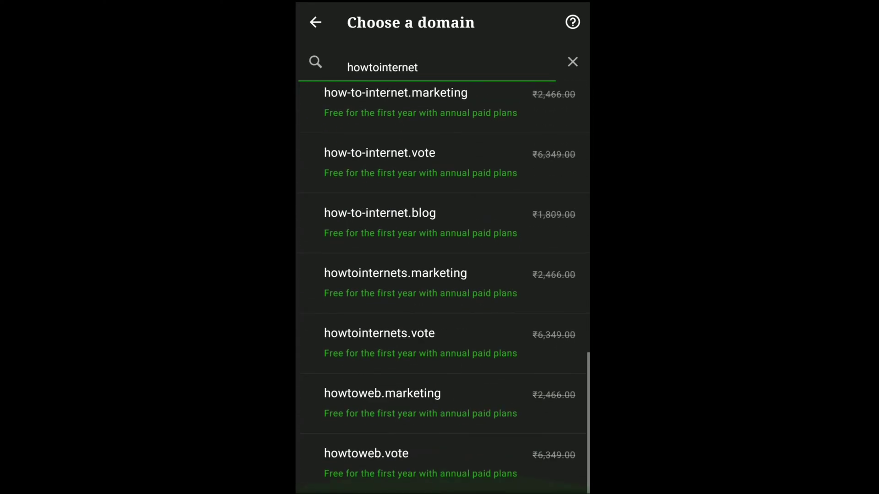
{"action": "scroll", "coordinate": [539, 288], "scroll_direction": "up", "scroll_amount": 10}
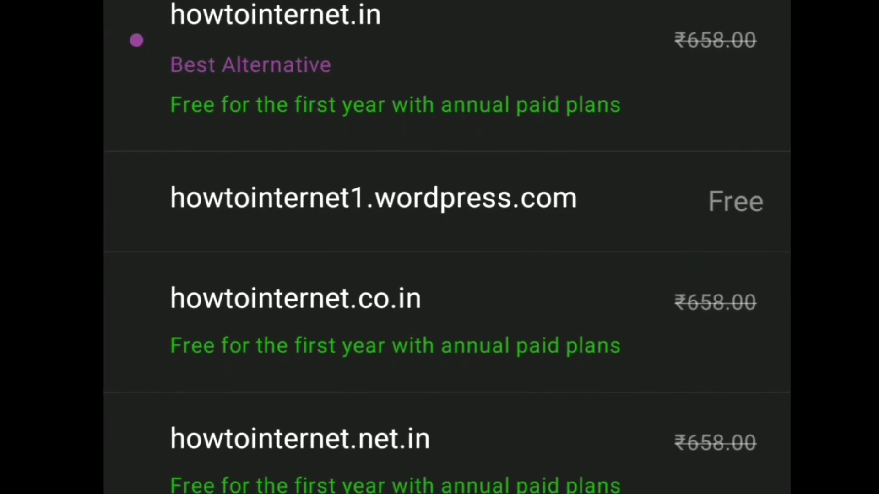
{"action": "left_click", "coordinate": [534, 196]}
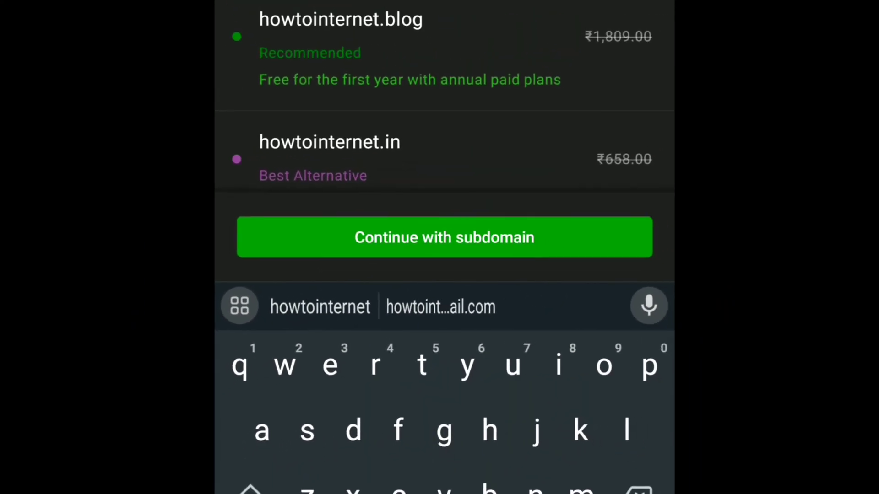
Continue with the free subdomain, review the Free plan's features, and choose Start with Free.
{"action": "left_click", "coordinate": [518, 237]}
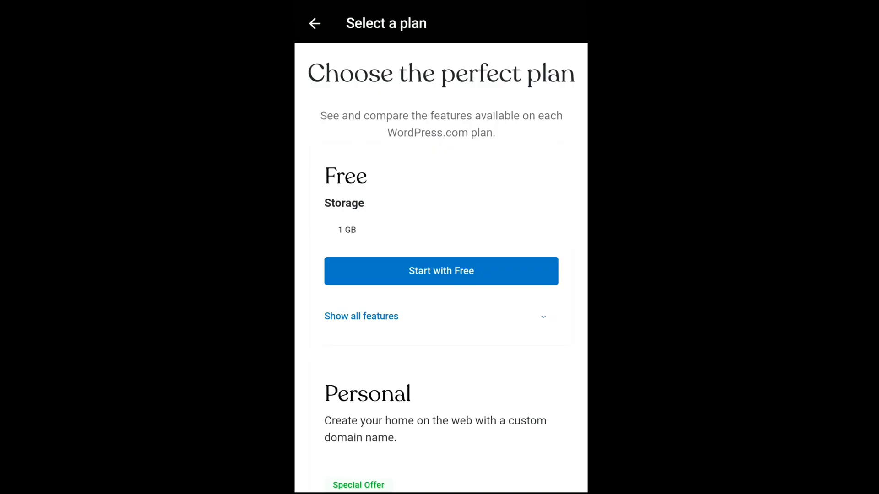
{"action": "left_click", "coordinate": [372, 316]}
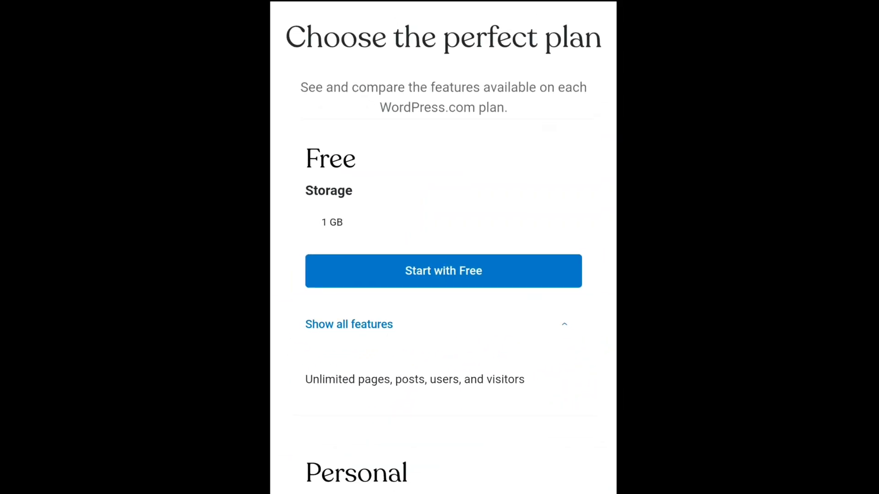
{"action": "scroll", "coordinate": [442, 274], "scroll_direction": "down", "scroll_amount": 10}
{"action": "scroll", "coordinate": [443, 275], "scroll_direction": "down", "scroll_amount": 10}
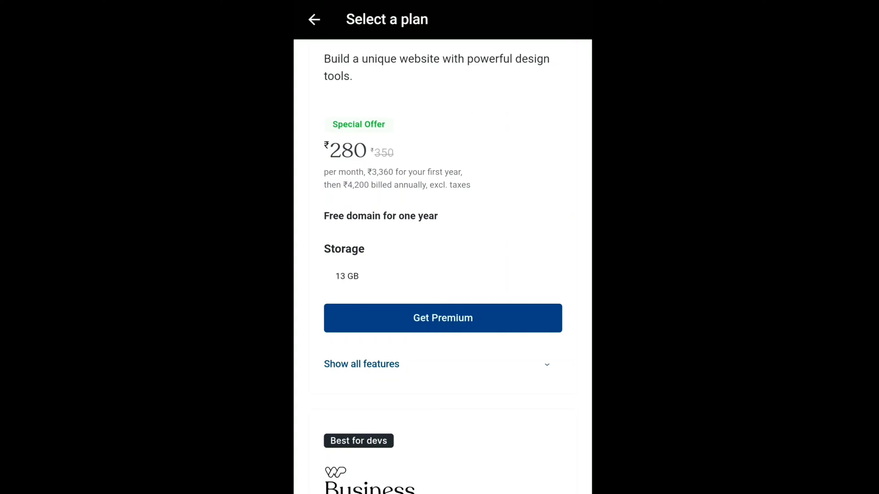
{"action": "scroll", "coordinate": [442, 275], "scroll_direction": "up", "scroll_amount": 15}
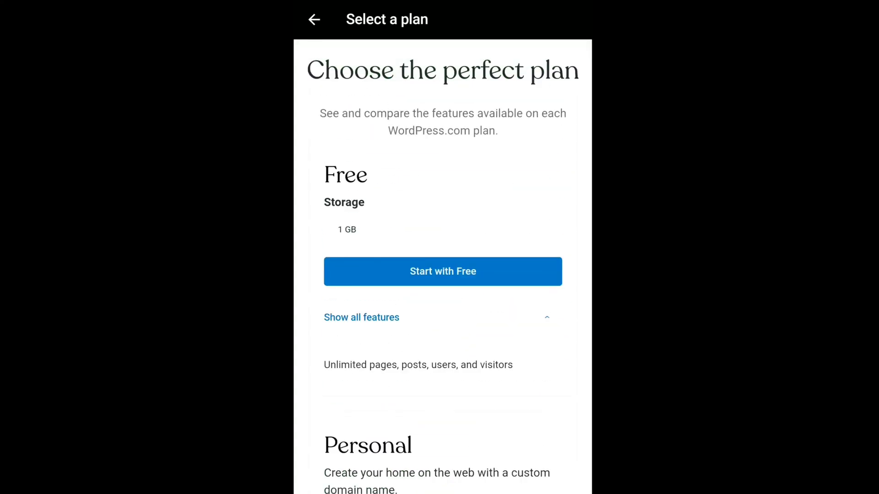
{"action": "left_click", "coordinate": [463, 271]}
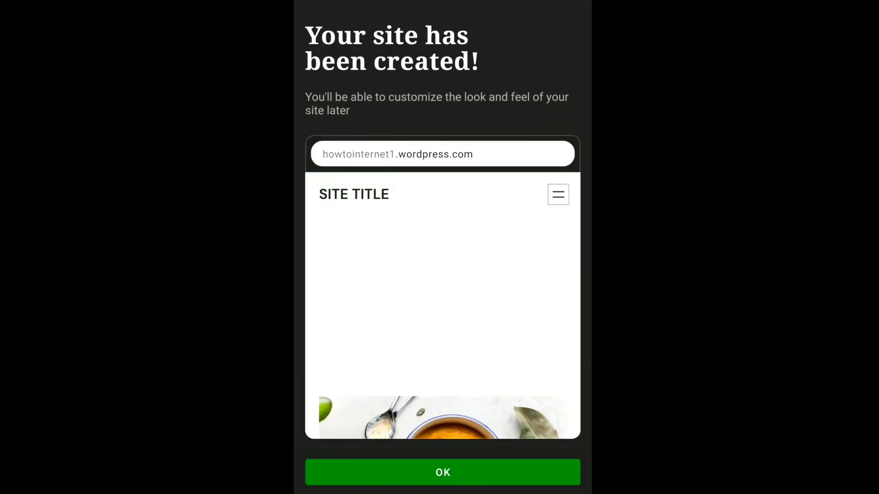
Tap OK on the site-created notice and decline the walkthrough with No thanks.
{"action": "left_click", "coordinate": [442, 472]}
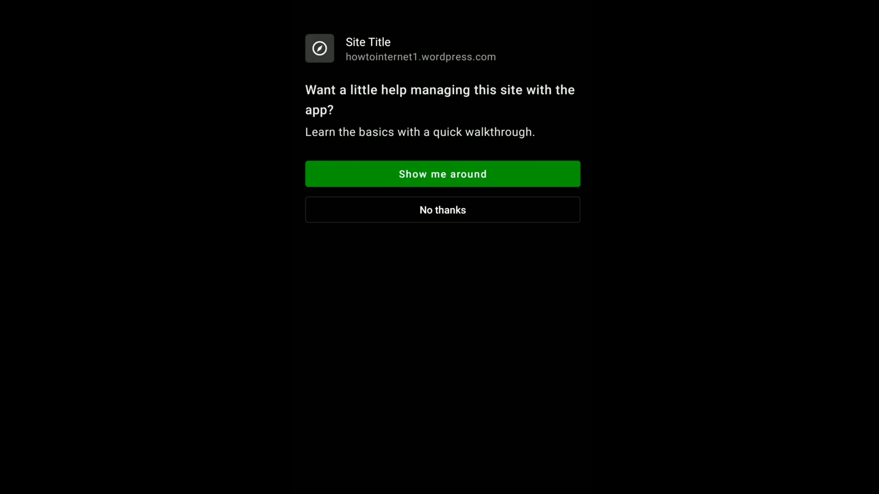
{"action": "left_click", "coordinate": [442, 209]}
{"action": "scroll", "coordinate": [501, 180], "scroll_direction": "down", "scroll_amount": 2}
{"action": "scroll", "coordinate": [515, 168], "scroll_direction": "down", "scroll_amount": 4}
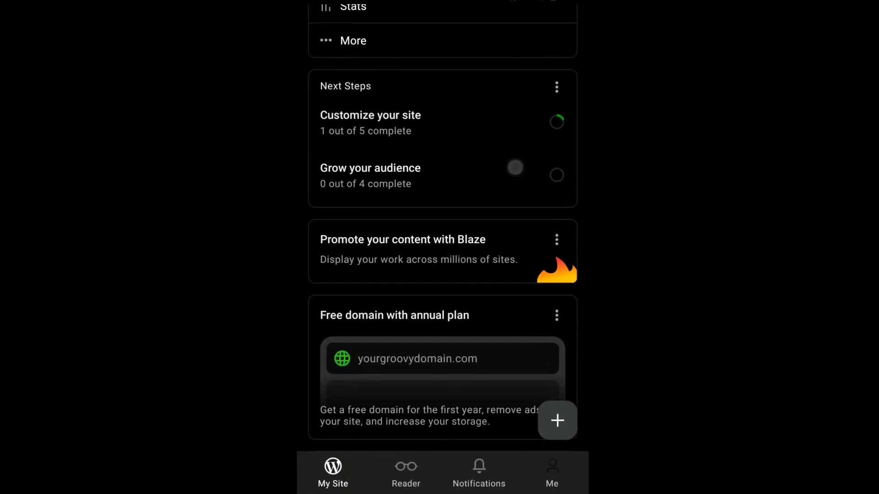
{"action": "scroll", "coordinate": [515, 168], "scroll_direction": "down", "scroll_amount": 5}
{"action": "scroll", "coordinate": [481, 211], "scroll_direction": "up", "scroll_amount": 10}
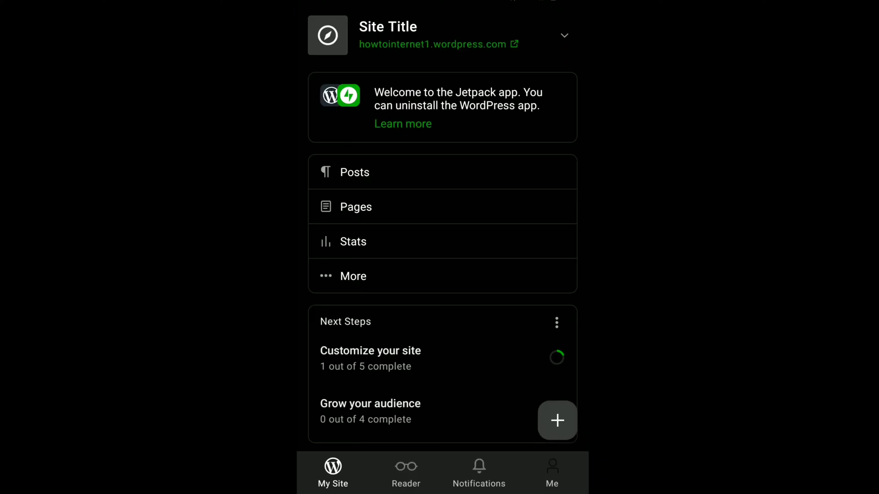
{"action": "left_click", "coordinate": [480, 169]}
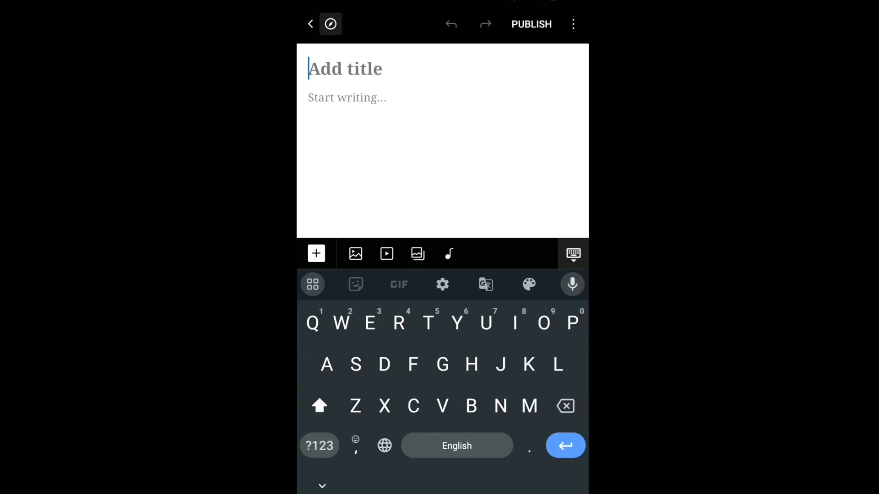
{"action": "left_click", "coordinate": [574, 253]}
{"action": "left_click_drag", "start_coordinate": [585, 218], "coordinate": [521, 217]}
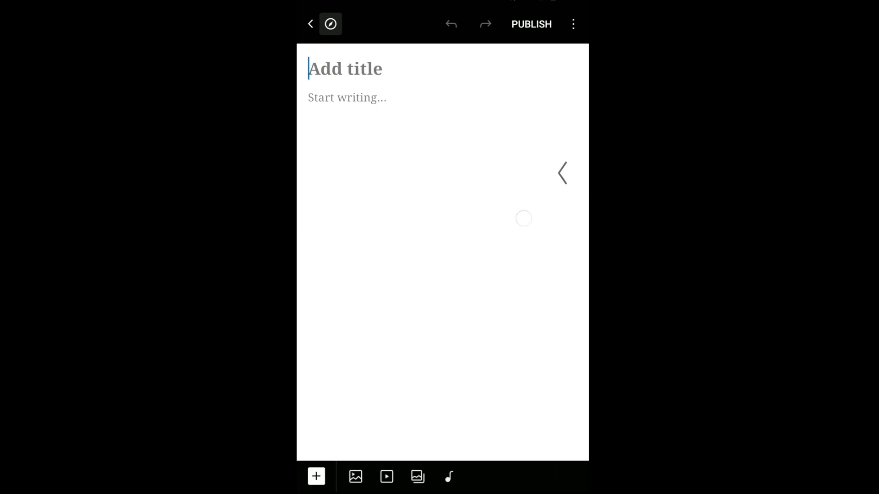
{"action": "left_click_drag", "start_coordinate": [585, 225], "coordinate": [529, 226]}
{"action": "left_click", "coordinate": [483, 205]}
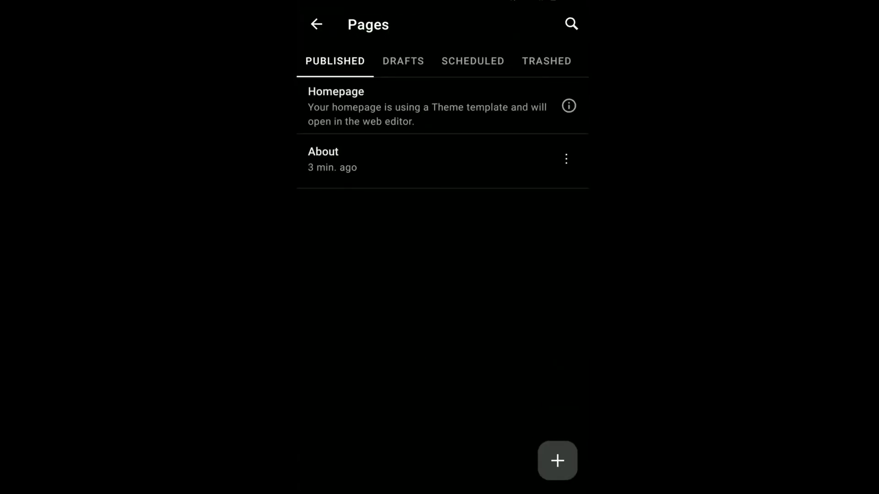
{"action": "left_click_drag", "start_coordinate": [578, 242], "coordinate": [526, 251]}
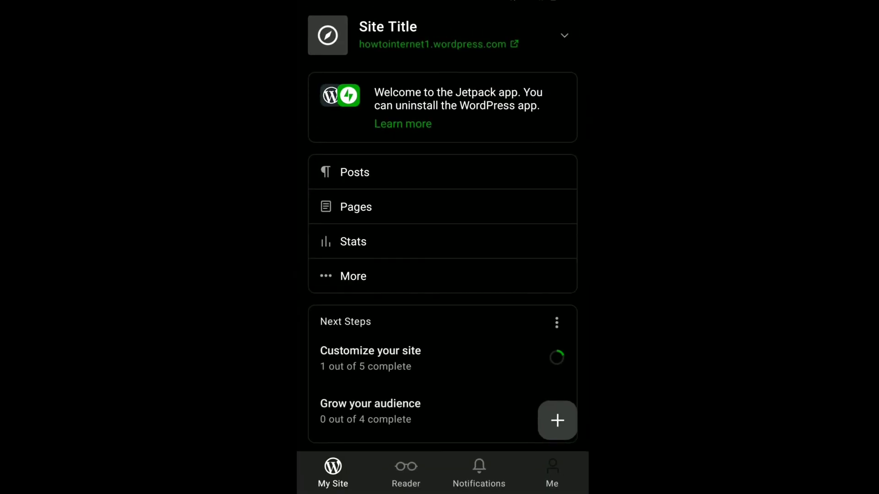
Glance at the site's Stats, then open and close the Customize your site checklist.
{"action": "left_click", "coordinate": [439, 238]}
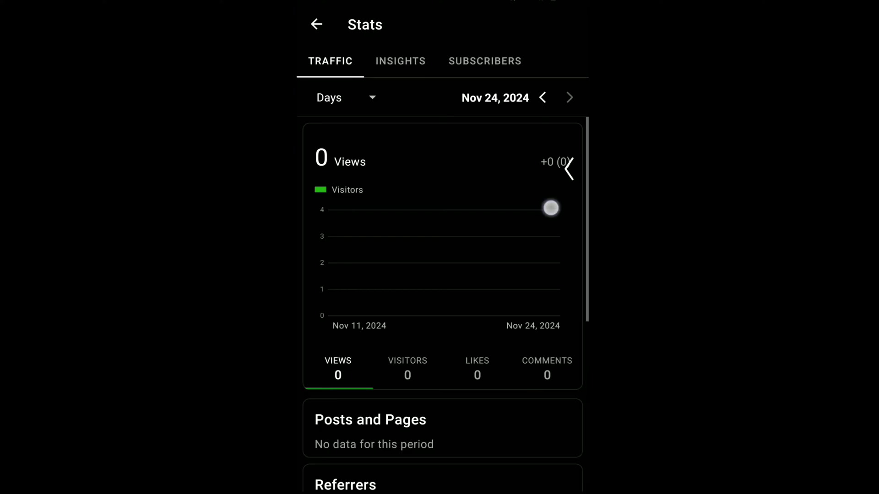
{"action": "left_click_drag", "start_coordinate": [551, 207], "coordinate": [467, 221]}
{"action": "left_click", "coordinate": [439, 227]}
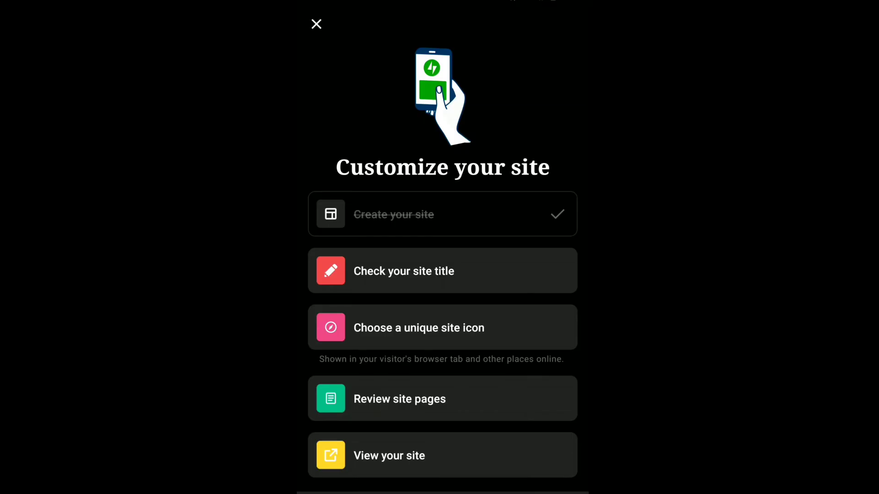
{"action": "left_click_drag", "start_coordinate": [570, 206], "coordinate": [540, 245]}
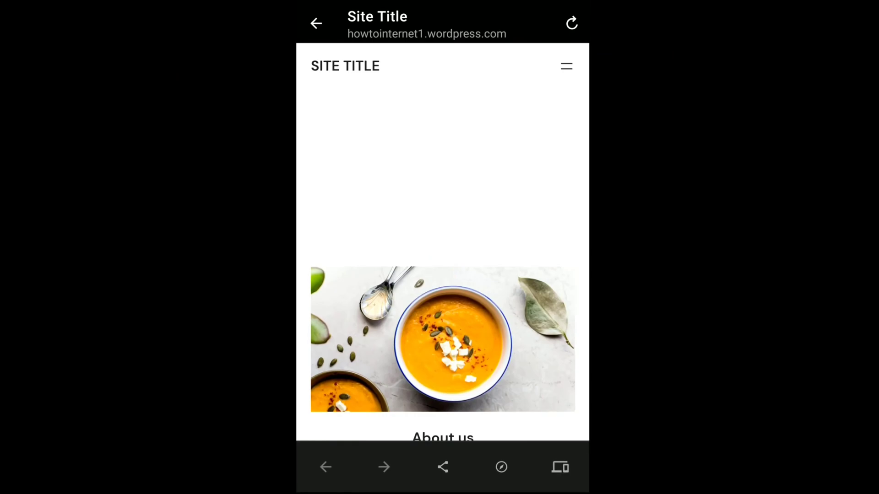
{"action": "left_click_drag", "start_coordinate": [443, 344], "coordinate": [443, 192]}
{"action": "left_click_drag", "start_coordinate": [480, 314], "coordinate": [480, 150]}
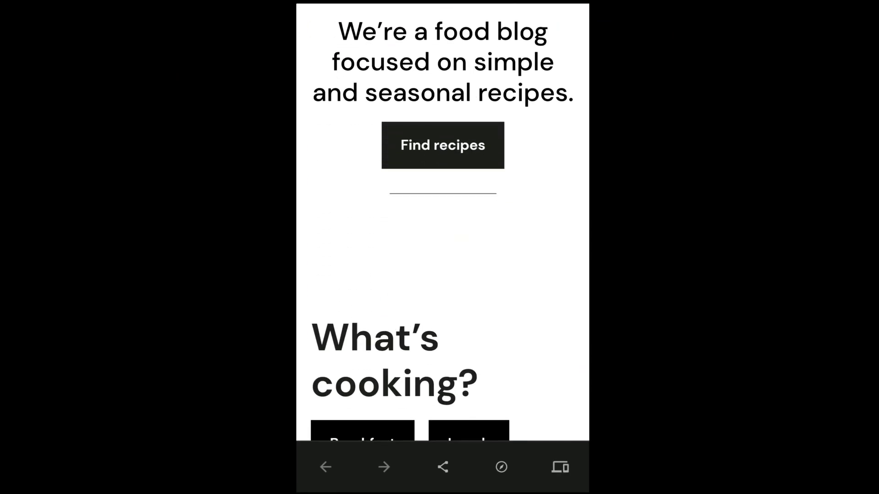
{"action": "left_click_drag", "start_coordinate": [496, 354], "coordinate": [496, 200]}
{"action": "mouse_move", "coordinate": [476, 340]}
{"action": "left_mouse_down"}
{"action": "mouse_move", "coordinate": [491, 89]}
{"action": "mouse_move", "coordinate": [481, 272]}
{"action": "left_mouse_up"}
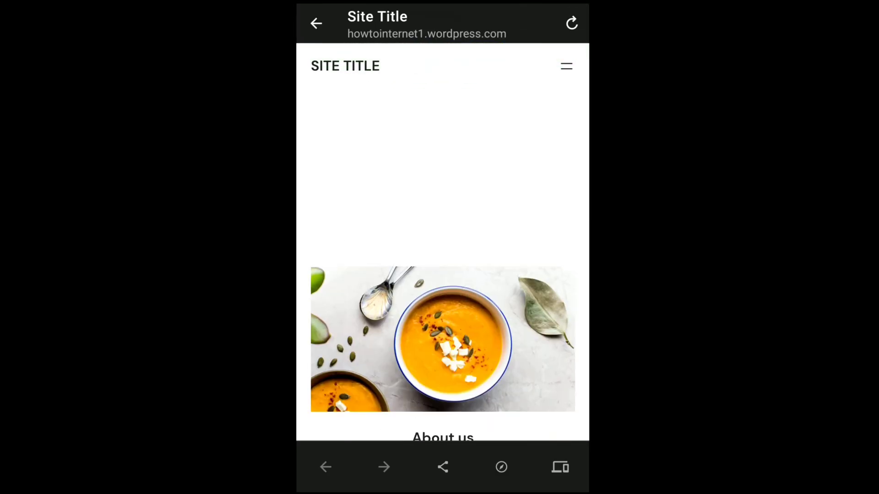